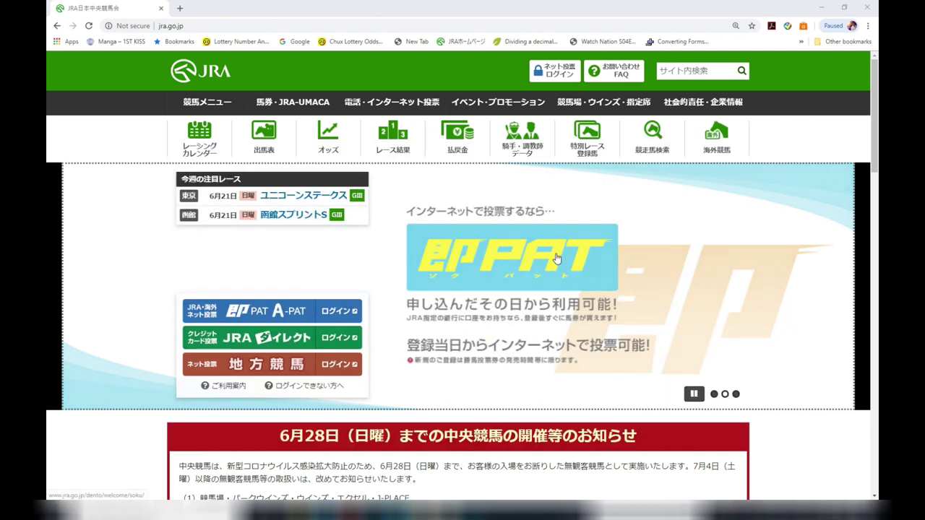
# - Go from the 即PAT banner to the Soku-PAT application page and scroll down to the bank list
pyautogui.click(639, 278)
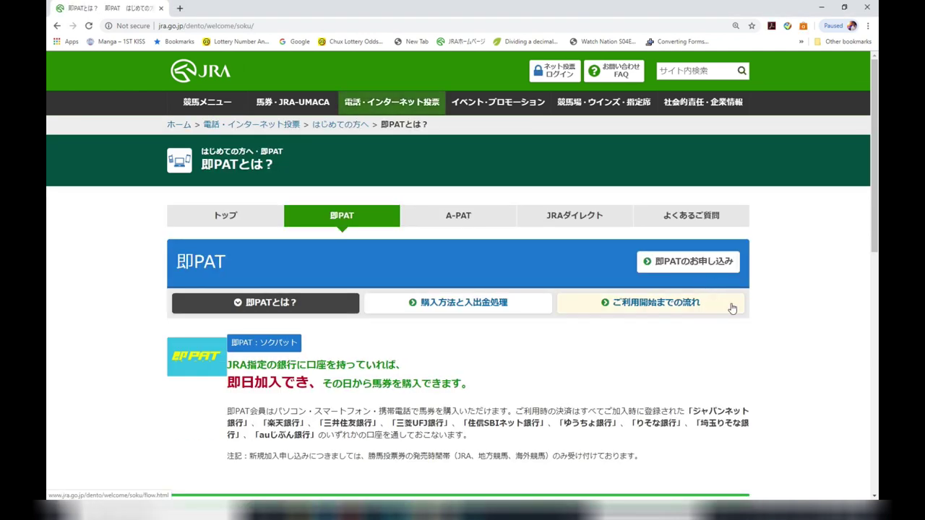
pyautogui.click(723, 272)
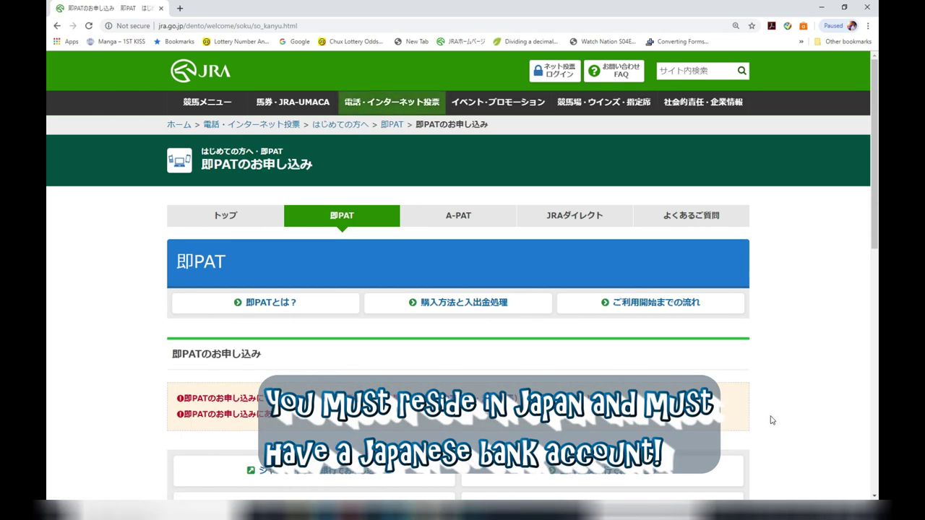
pyautogui.scroll(-3, 874, 104)
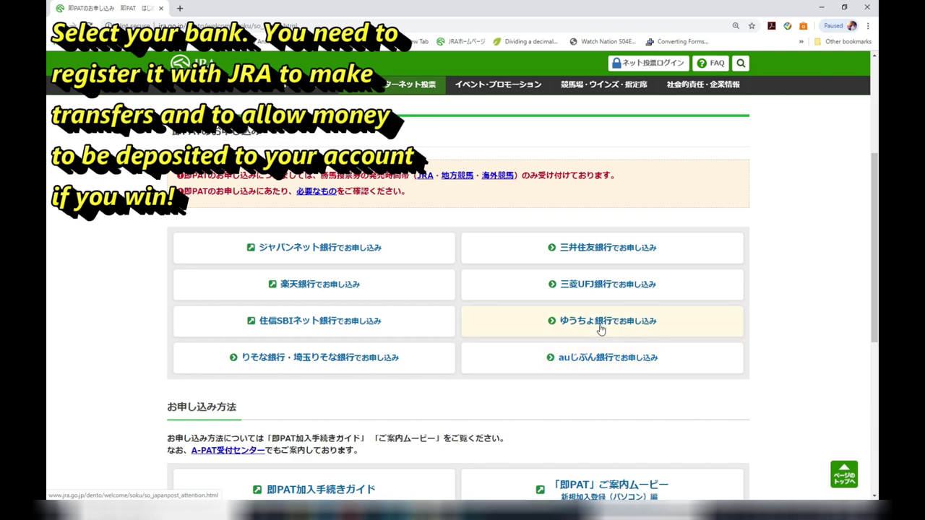
# - Choose ゆうちょ銀行 and read its sign-up notes down to the application-start link
pyautogui.click(648, 331)
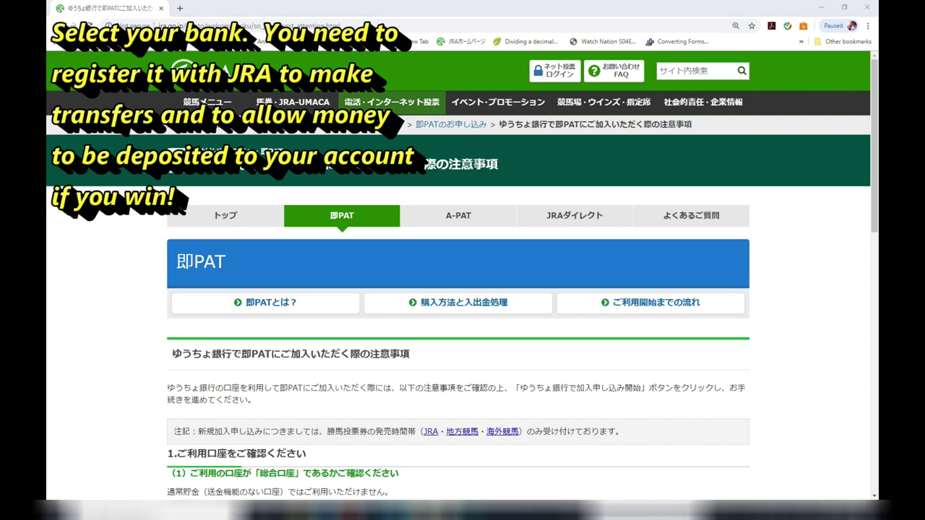
pyautogui.scroll(-3, 455, 182)
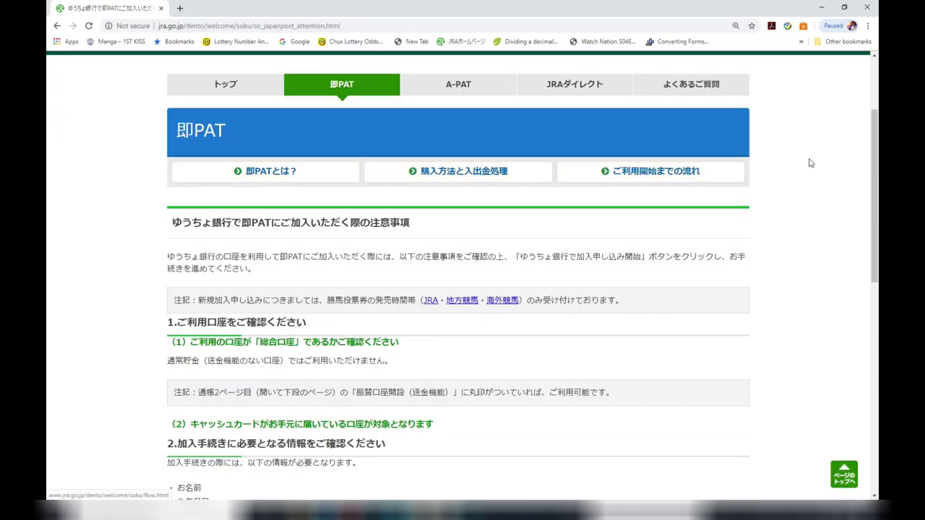
pyautogui.moveTo(874, 128); pyautogui.dragTo(875, 334)
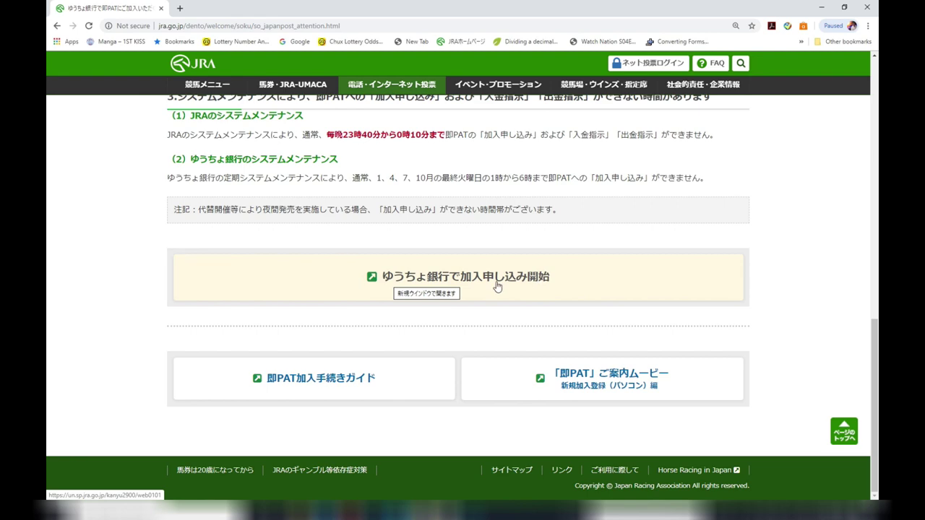
# - Start the Yucho Bank sign-up, scroll through the membership terms, select 同意する and send
pyautogui.click(497, 285)
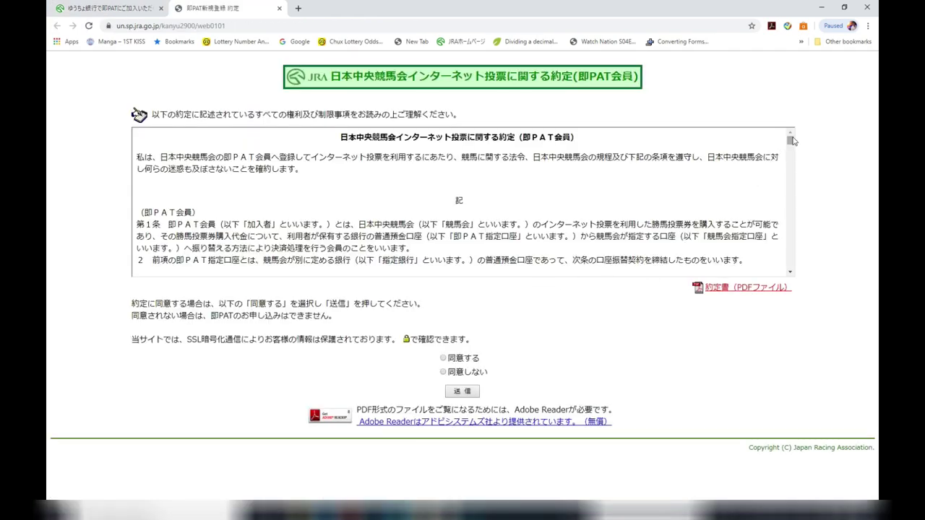
pyautogui.moveTo(792, 140); pyautogui.dragTo(791, 264)
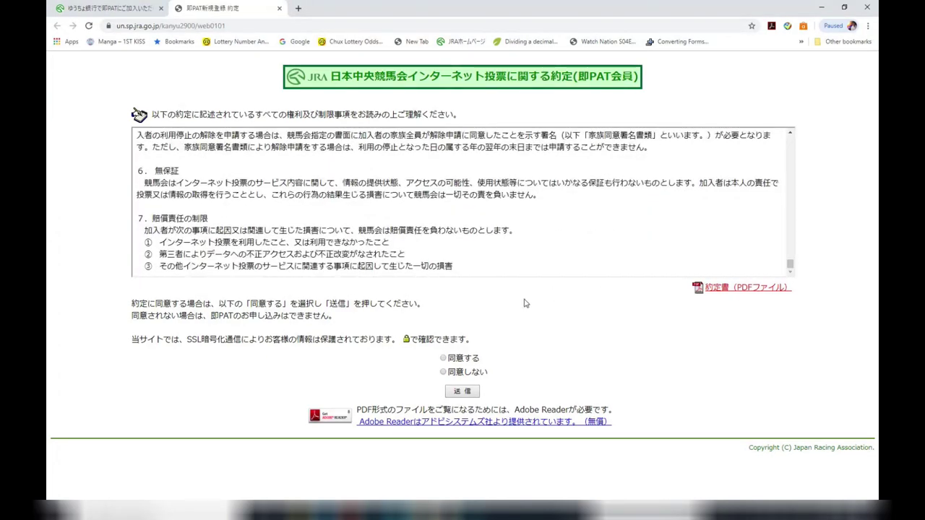
pyautogui.click(443, 357)
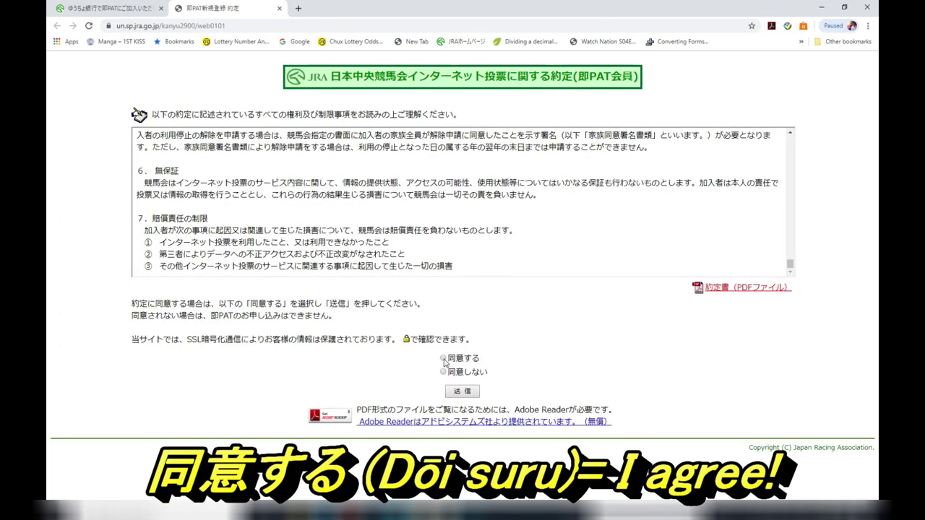
pyautogui.click(462, 394)
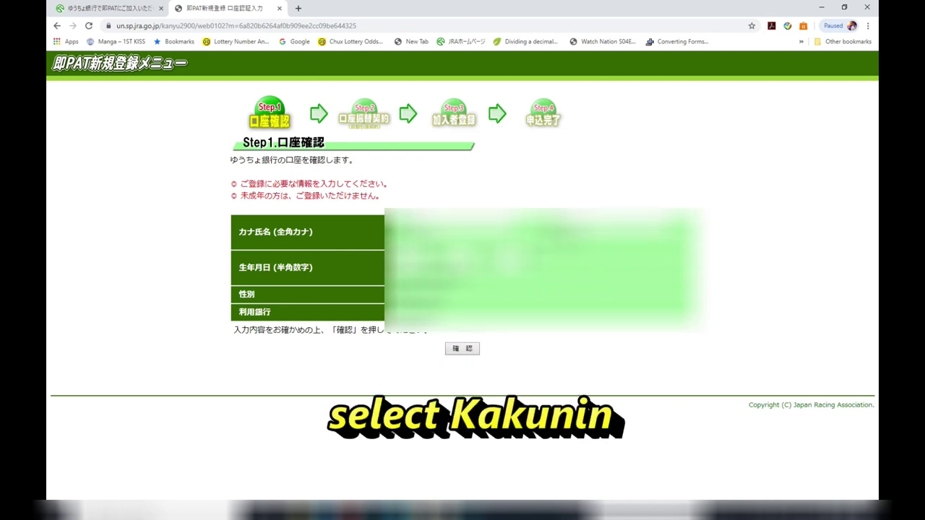
# - Confirm the Step 1 katakana name, birth date and gender, then send them to the bank service
pyautogui.click(463, 349)
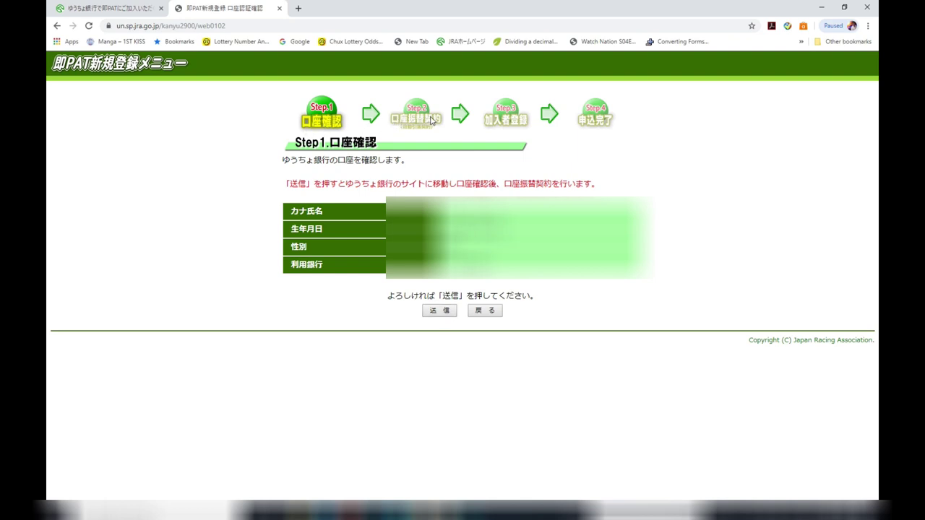
pyautogui.click(431, 312)
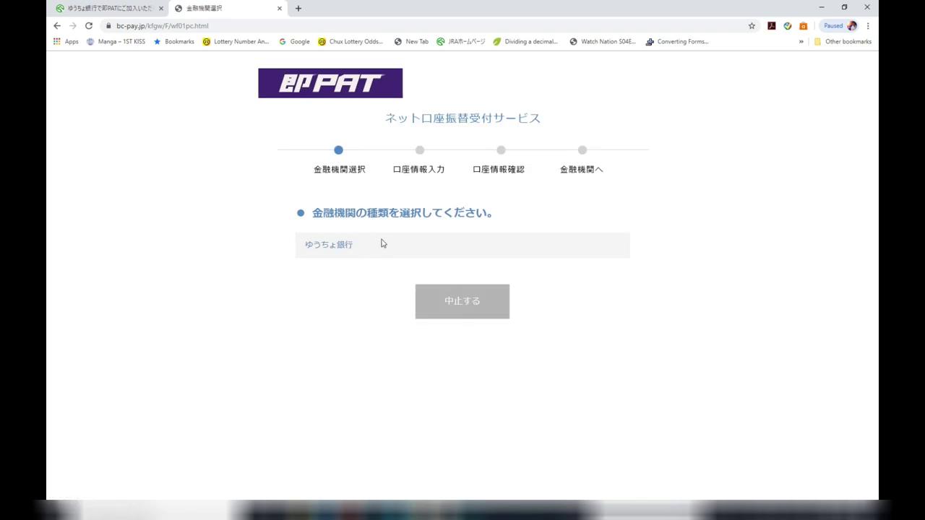
# - Pick ゆうちょ銀行 (即時振替受付) in bc-pay and proceed to the bank's site
pyautogui.click(341, 248)
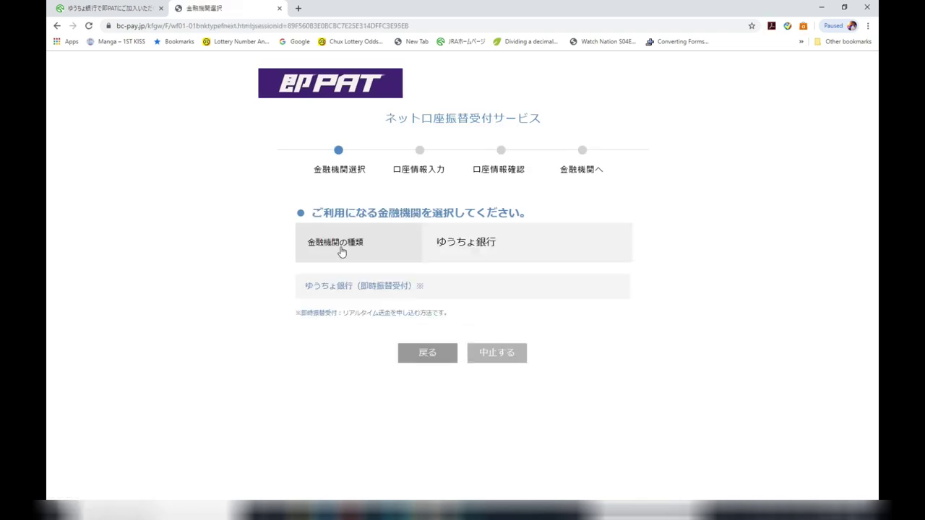
pyautogui.click(340, 289)
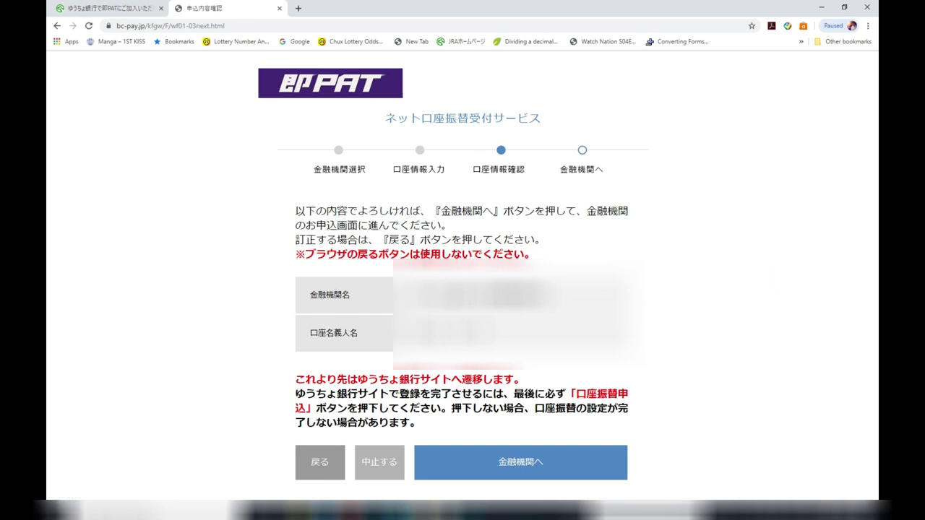
pyautogui.click(541, 466)
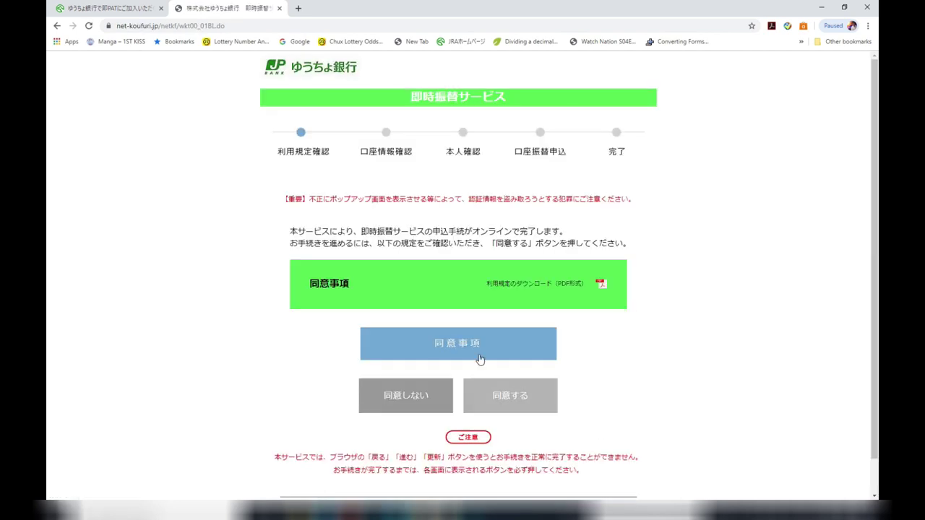
# - Read the Yucho Bank instant-transfer 同意事項, close them, and agree with 同意する
pyautogui.click(467, 343)
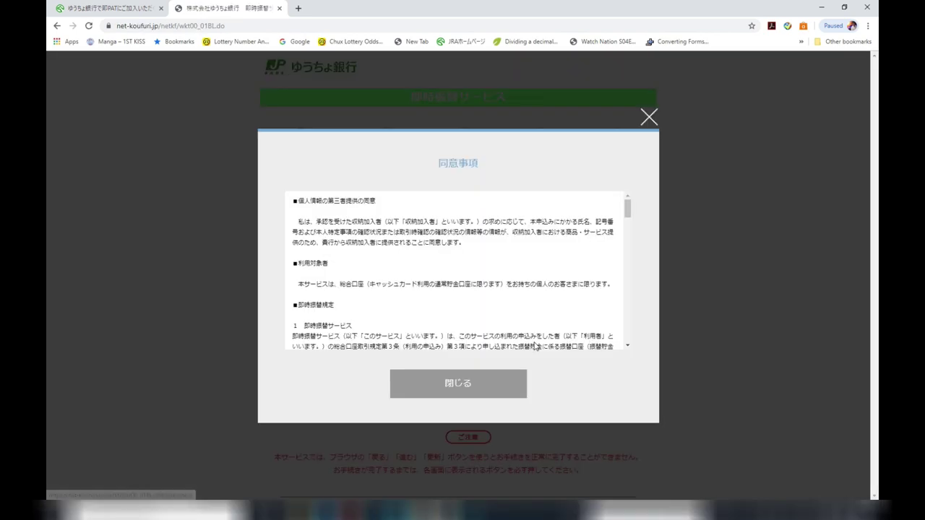
pyautogui.click(479, 385)
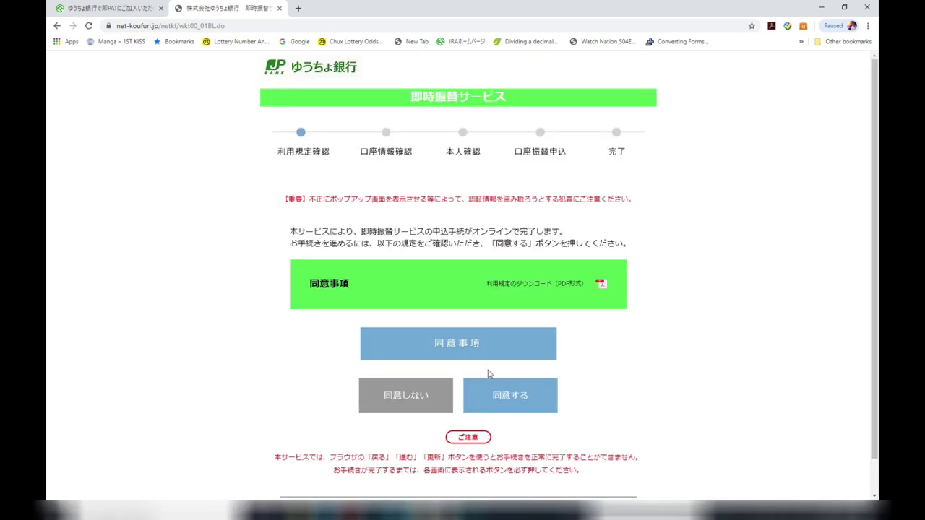
pyautogui.click(503, 406)
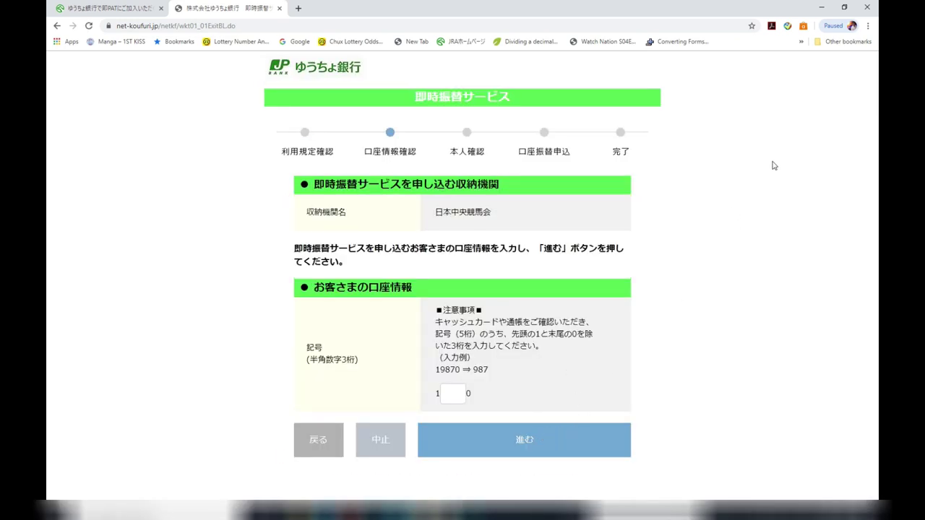
# - Submit the account symbol and confirm the cash card number, reaching the PIN entry page
pyautogui.click(573, 438)
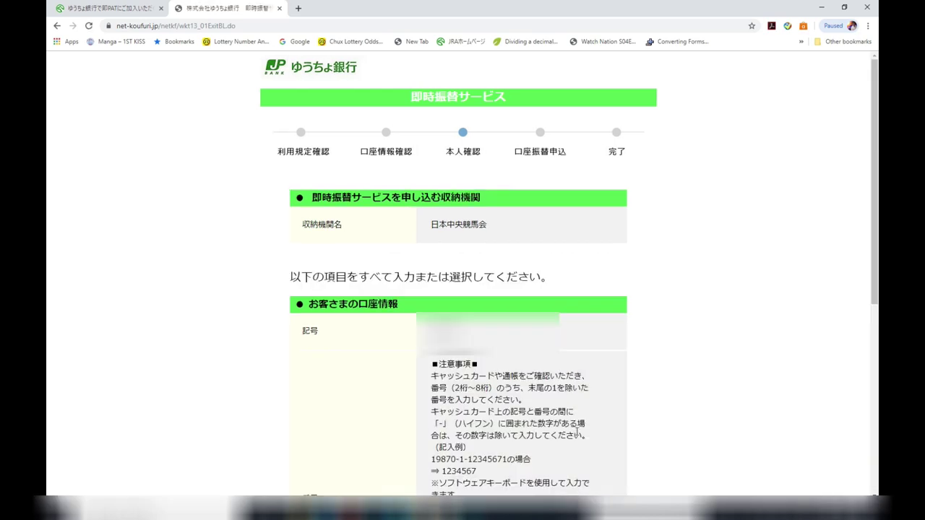
pyautogui.moveTo(875, 104); pyautogui.dragTo(863, 249)
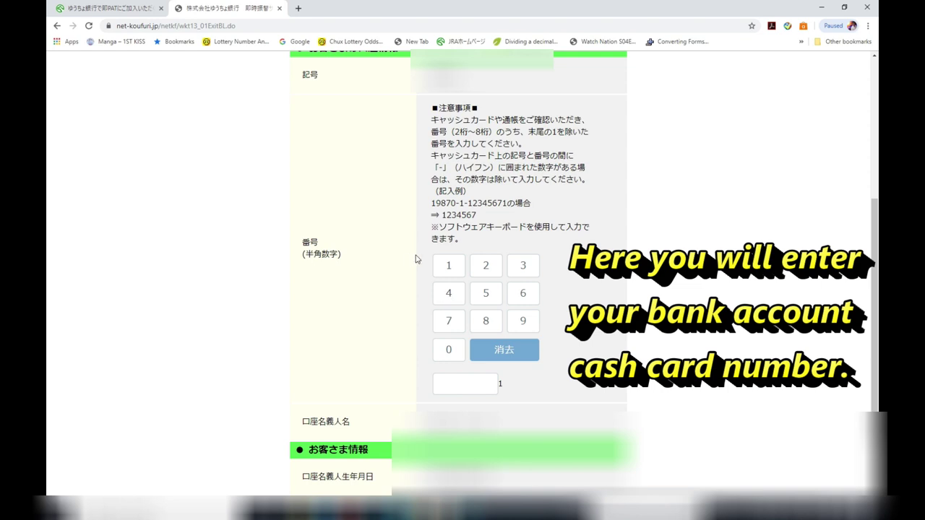
pyautogui.scroll(-1, 503, 334)
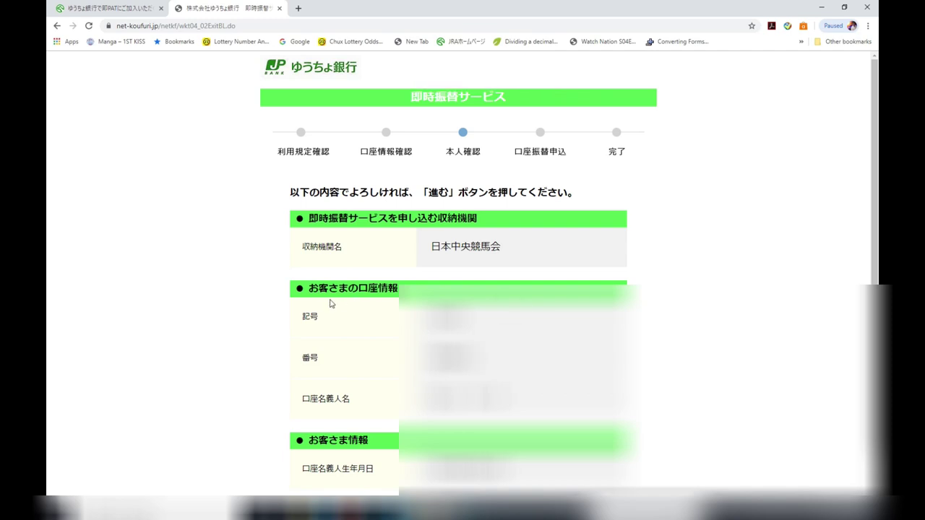
pyautogui.scroll(-1, 508, 482)
pyautogui.click(510, 483)
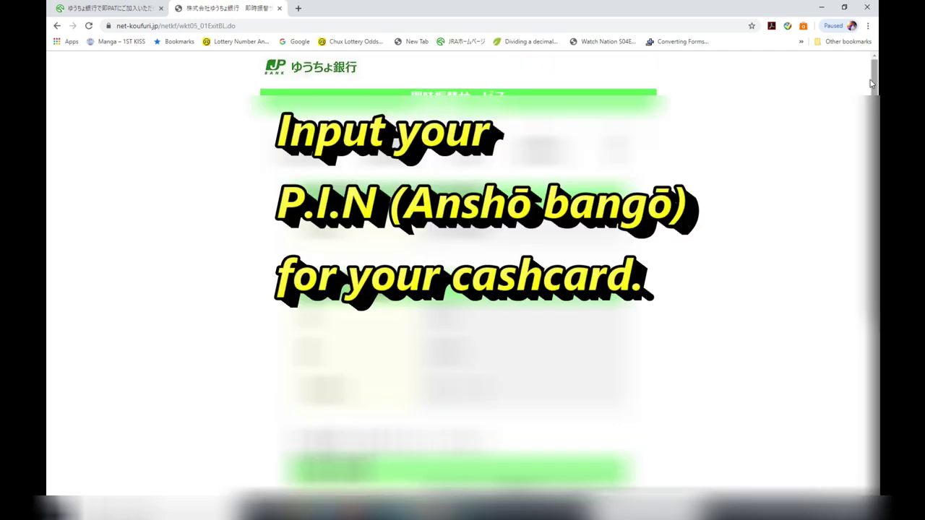
pyautogui.scroll(-8, 458, 325)
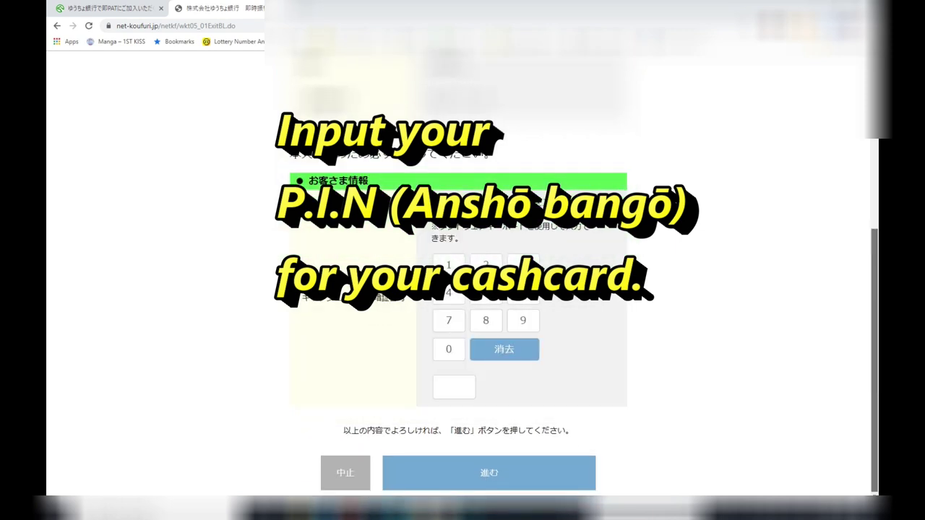
pyautogui.scroll(3, 462, 289)
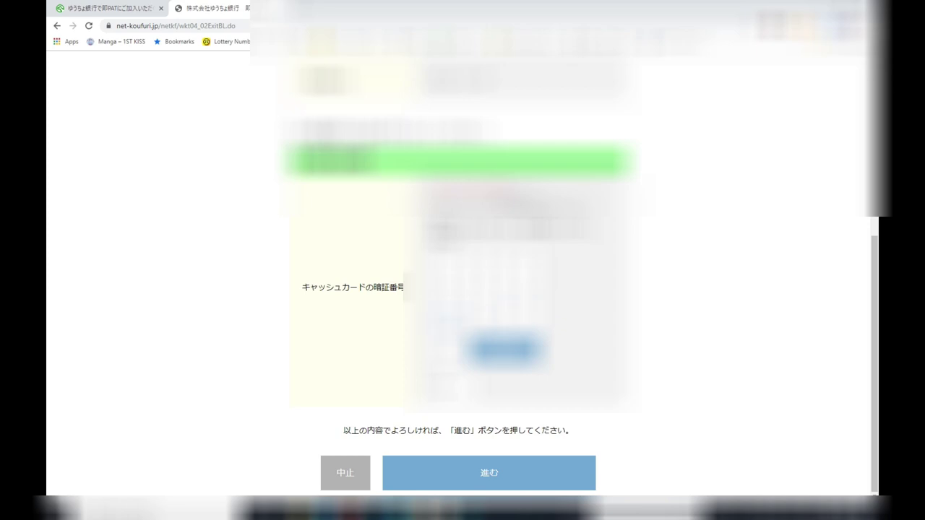
# - Proceed past the PIN entry and submit the 口座振替申込 account transfer application
pyautogui.click(491, 472)
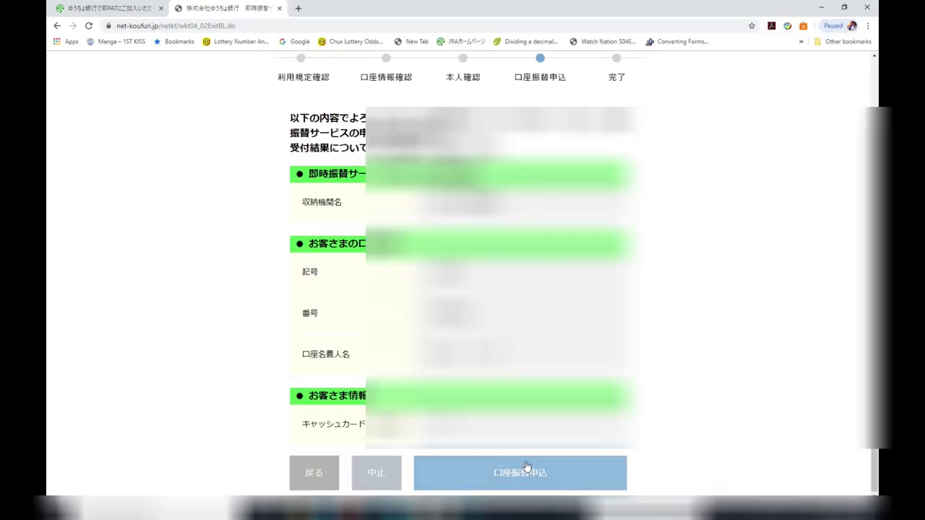
pyautogui.click(517, 474)
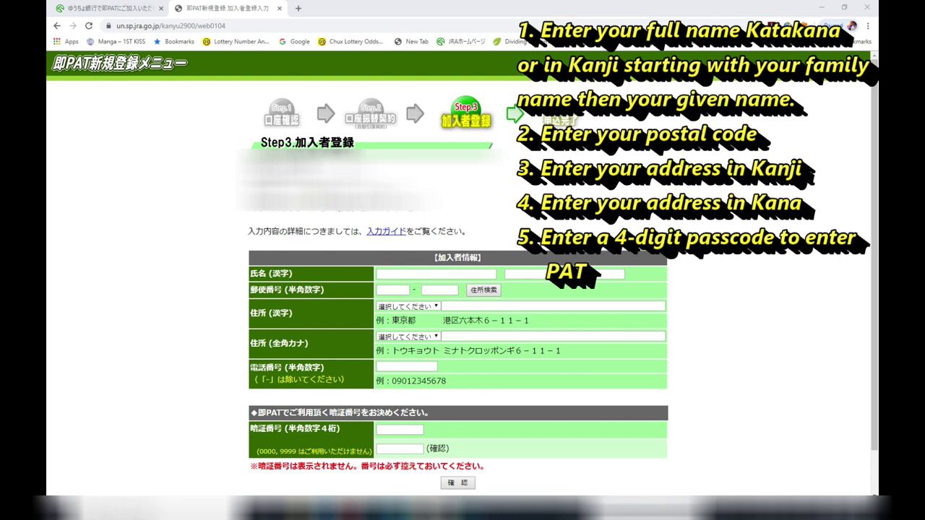
# - Enter the registrant's name, postal code, kanji/kana address, phone and passcode, then submit with 確認
pyautogui.click(436, 274)
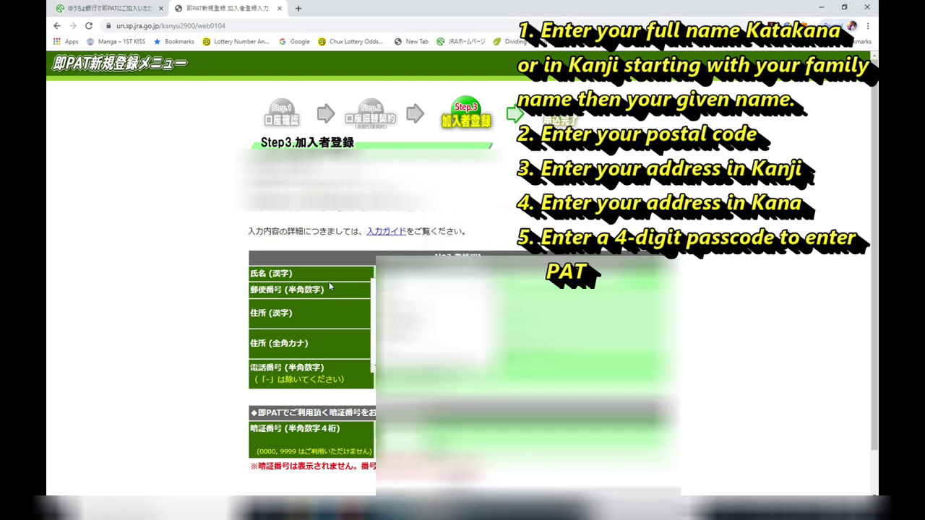
pyautogui.press('Escape')
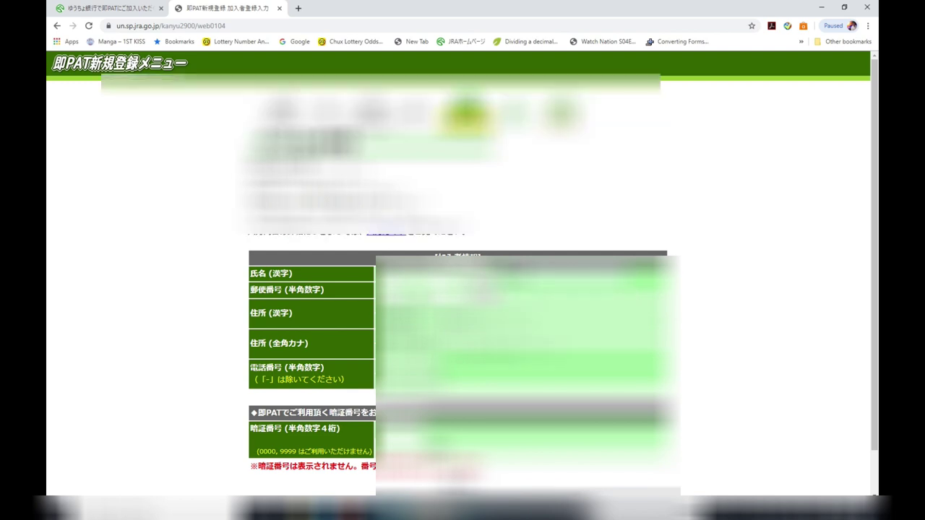
pyautogui.scroll(-1, 465, 440)
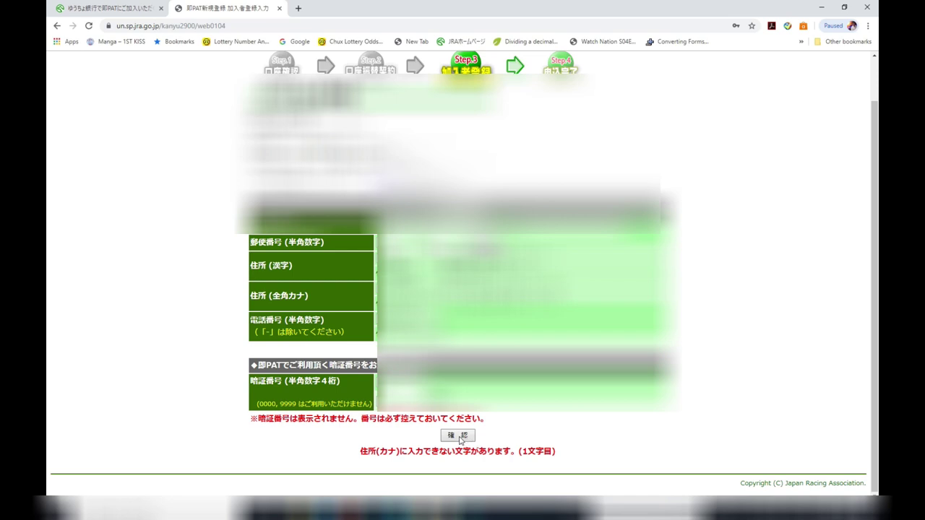
pyautogui.click(460, 439)
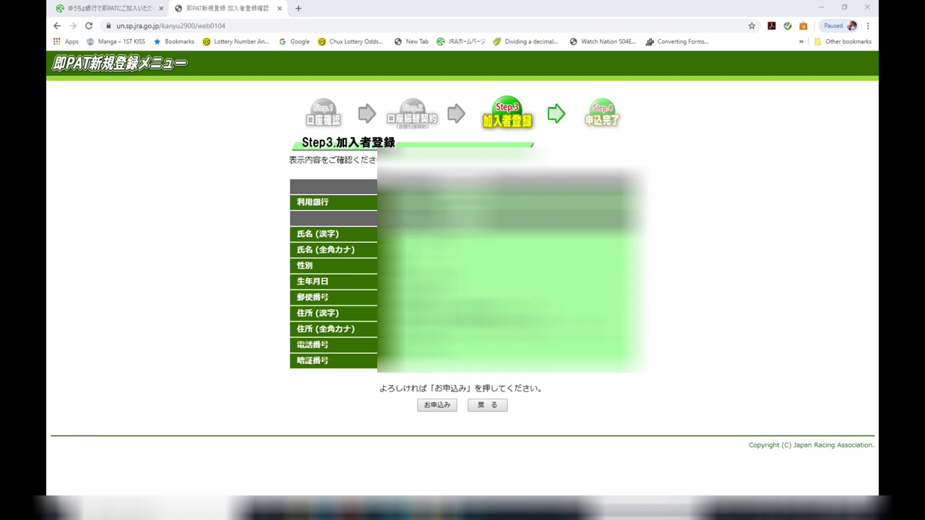
# - Submit the application with お申込み to get the subscriber number, P-ARS number and INET-ID
pyautogui.click(435, 405)
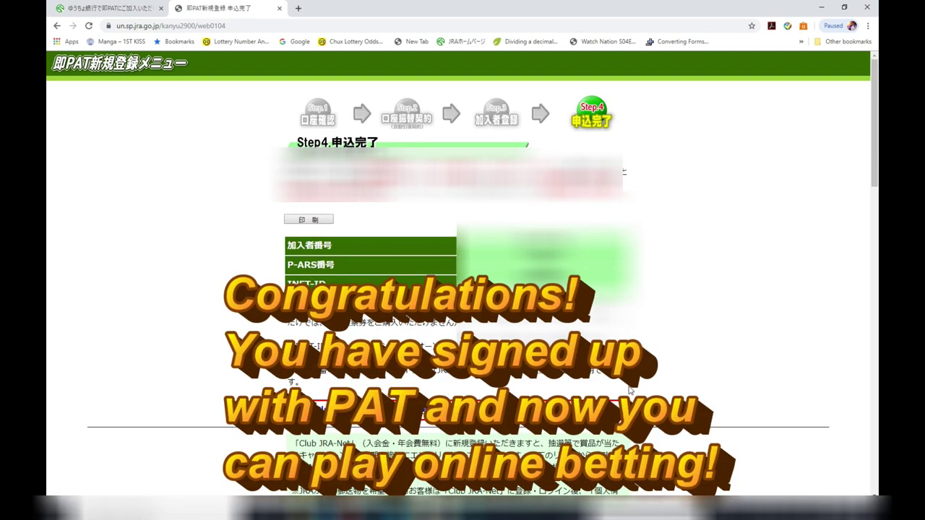